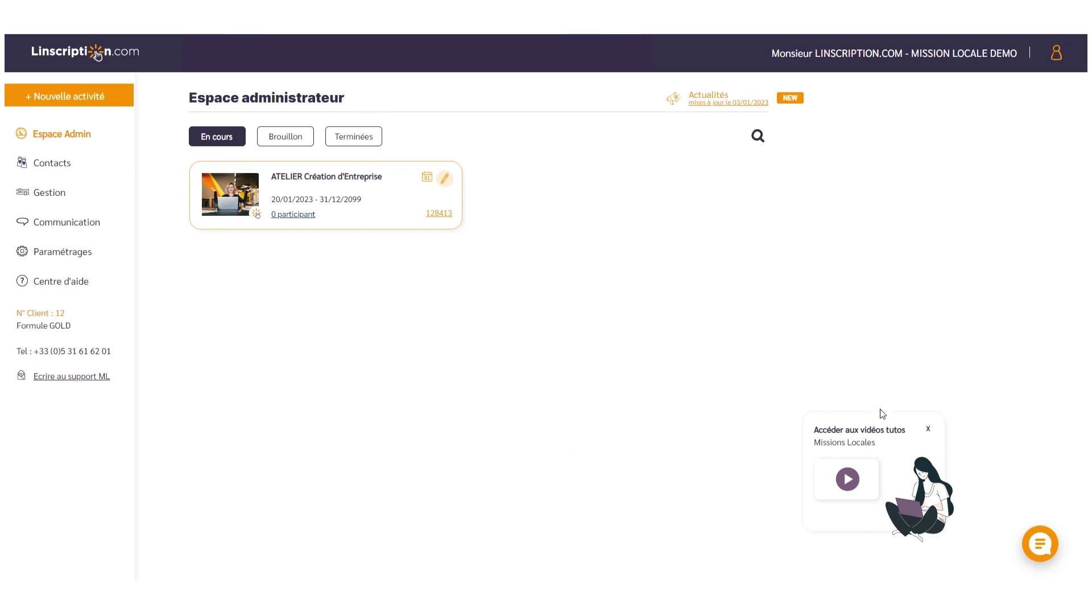
# Review the account's organisation, e-mail, bank, activity sheet colour and export logo settings, and validate the account page.
pyautogui.click(1057, 54)
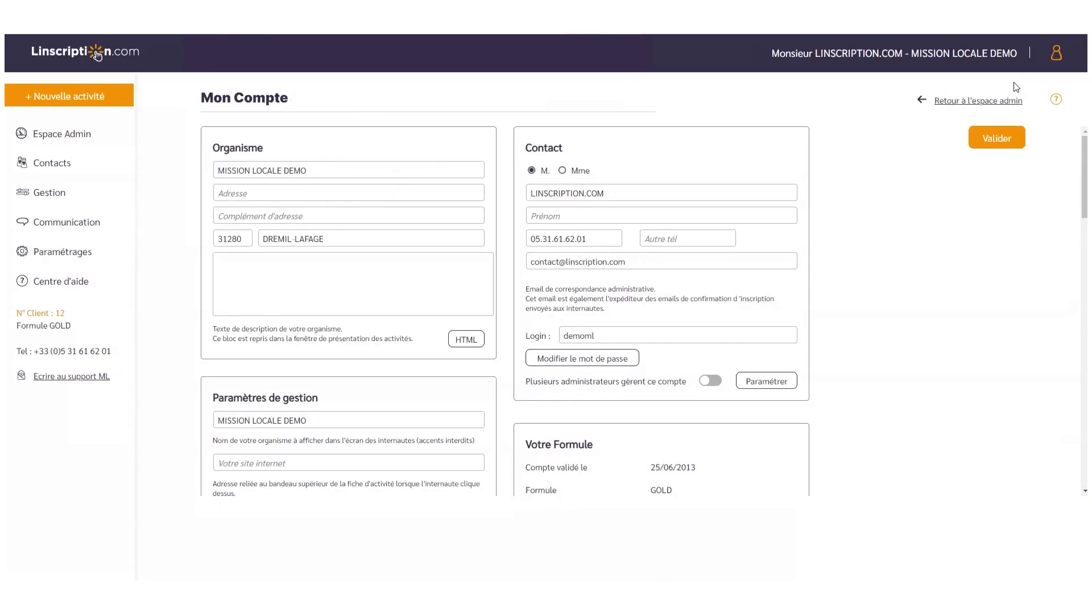
pyautogui.scroll(-2, 505, 249)
pyautogui.scroll(-3, 505, 248)
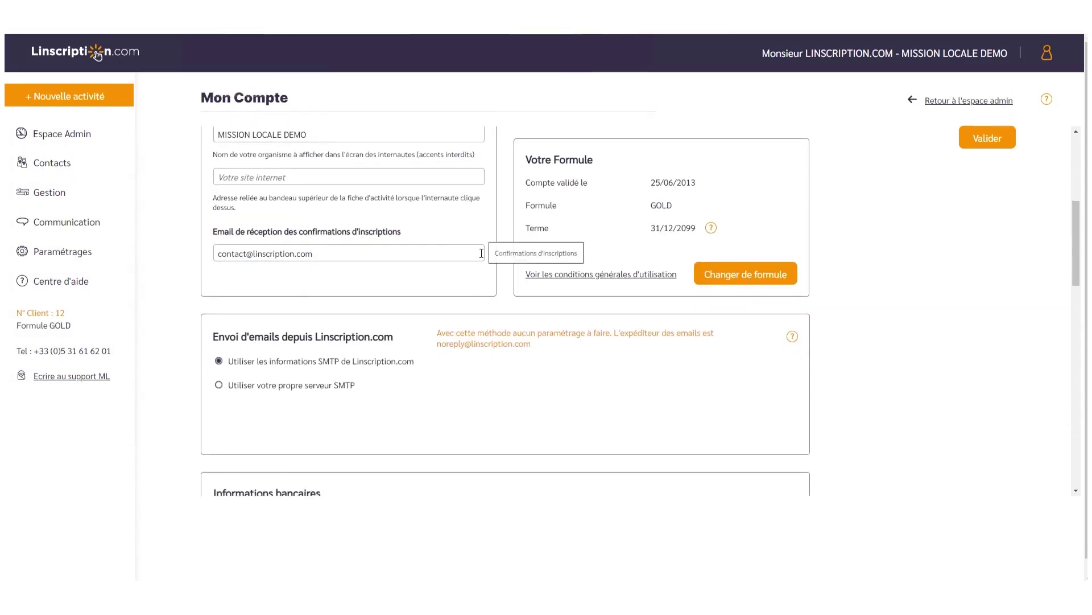
pyautogui.scroll(-7, 481, 253)
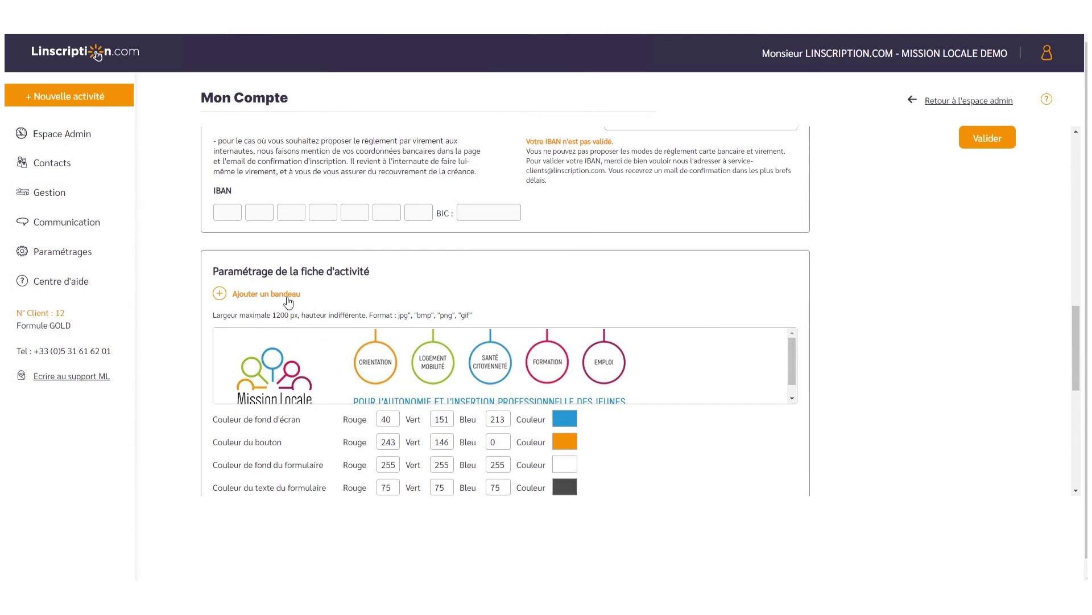
pyautogui.scroll(-3, 293, 299)
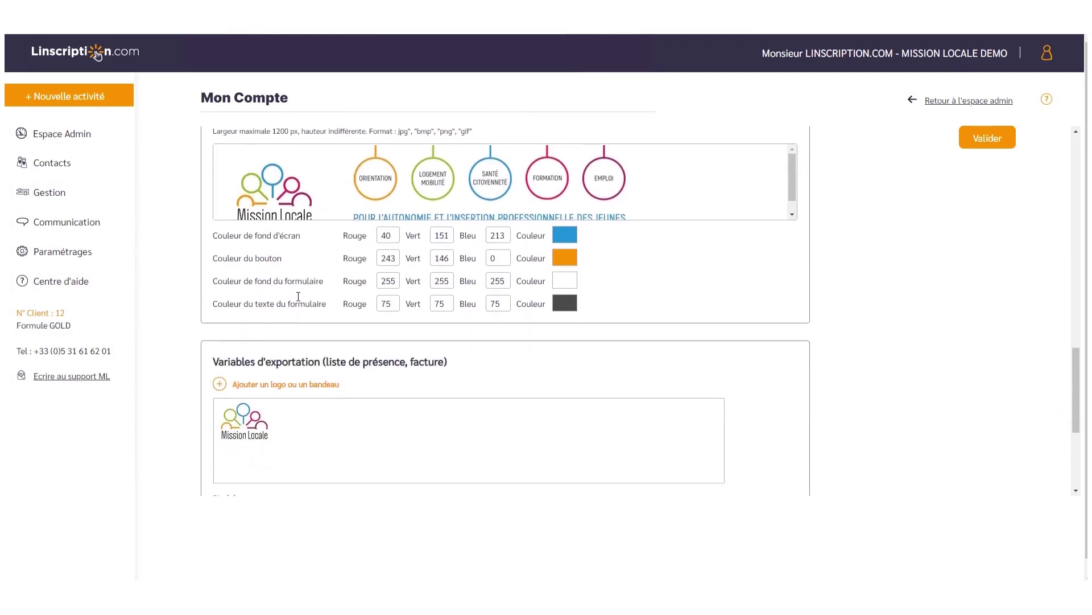
pyautogui.scroll(-1, 298, 296)
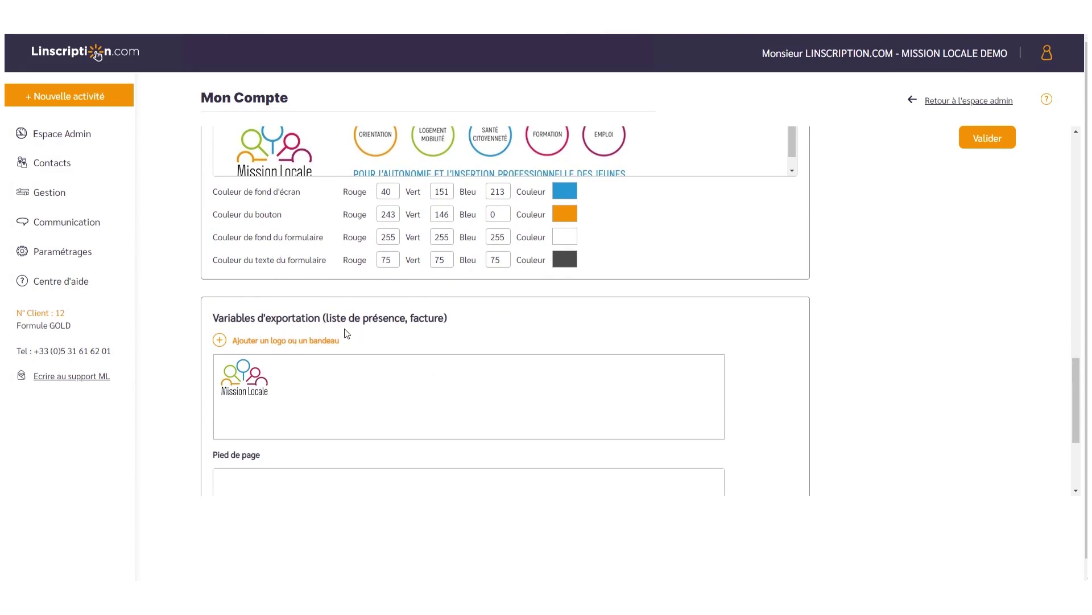
pyautogui.scroll(5, 896, 350)
pyautogui.scroll(12, 905, 342)
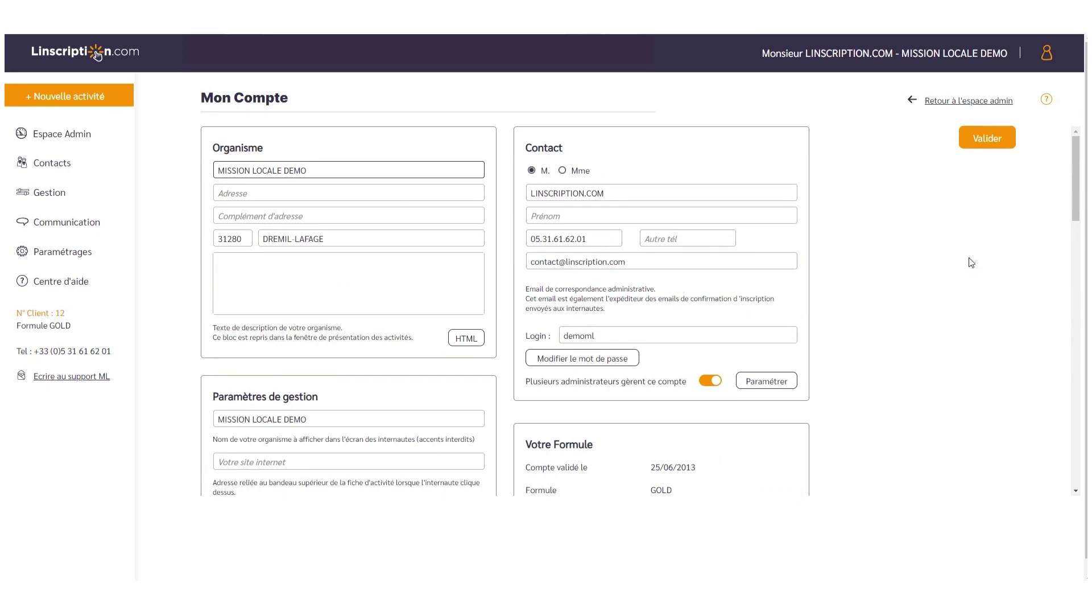
pyautogui.click(987, 142)
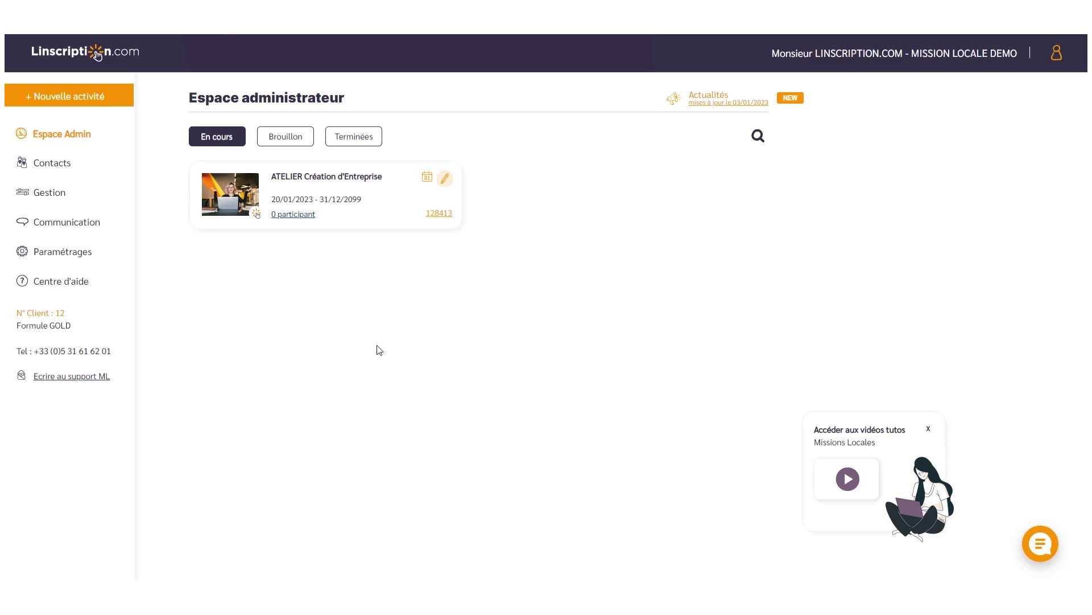
# Examine the activity categories and the editing page of the "Activité" category, and return to the admin space.
pyautogui.click(64, 264)
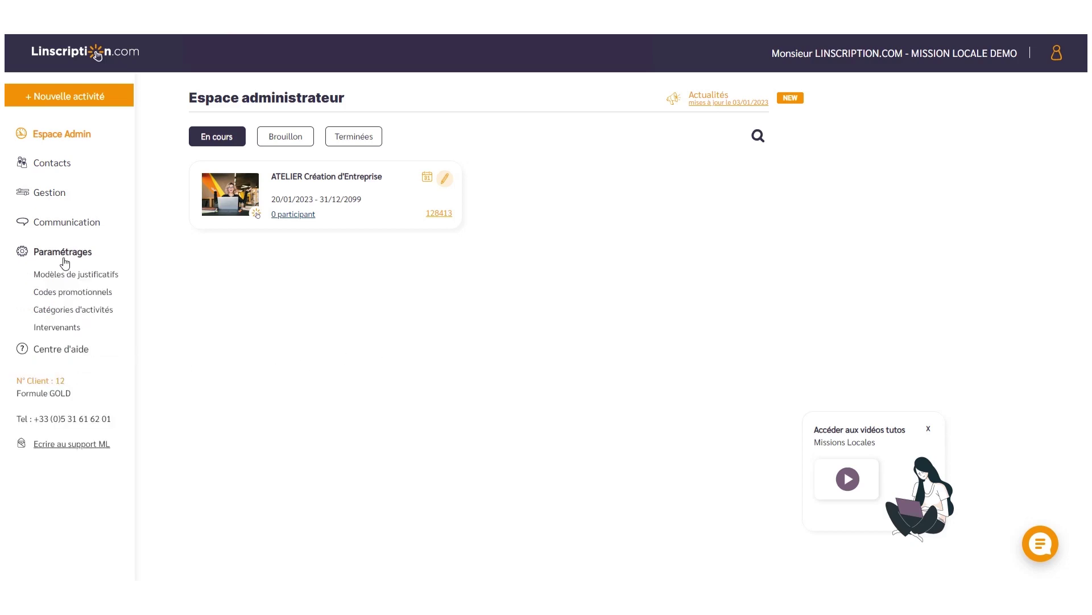
pyautogui.click(69, 310)
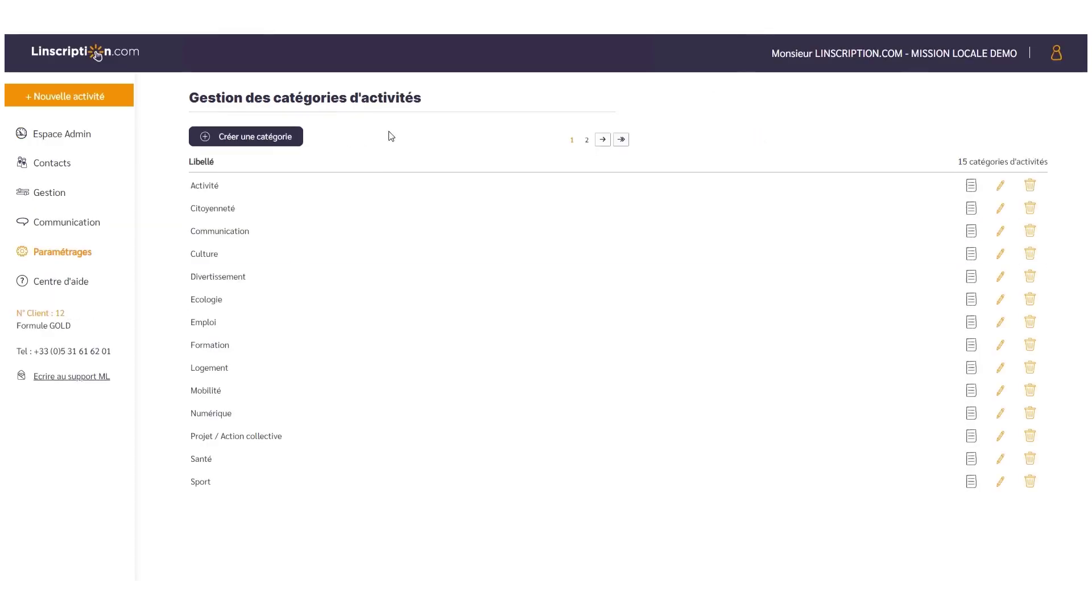
pyautogui.click(279, 140)
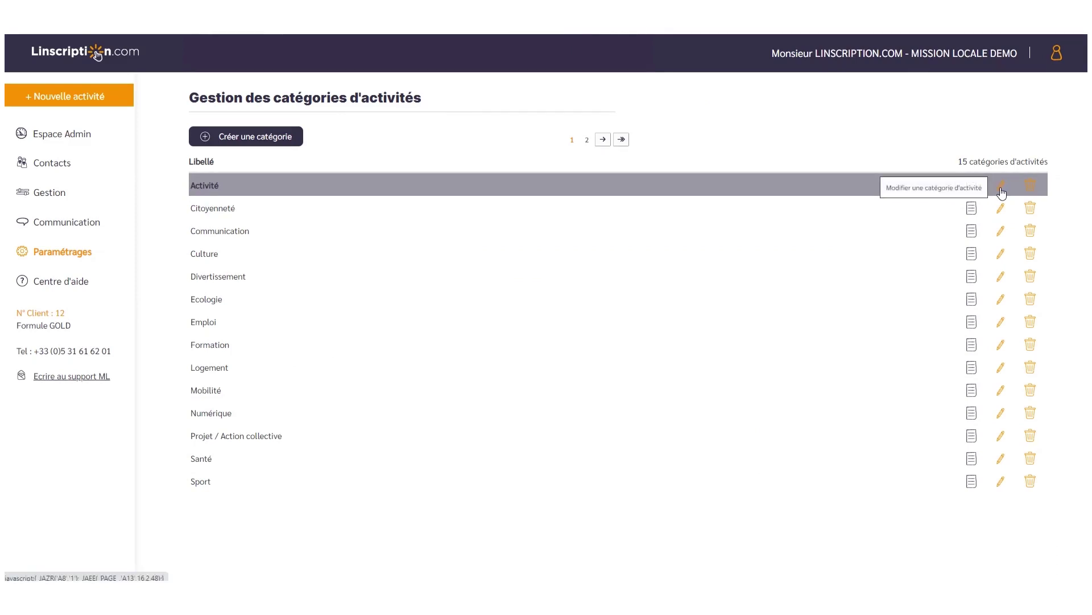
pyautogui.click(1001, 188)
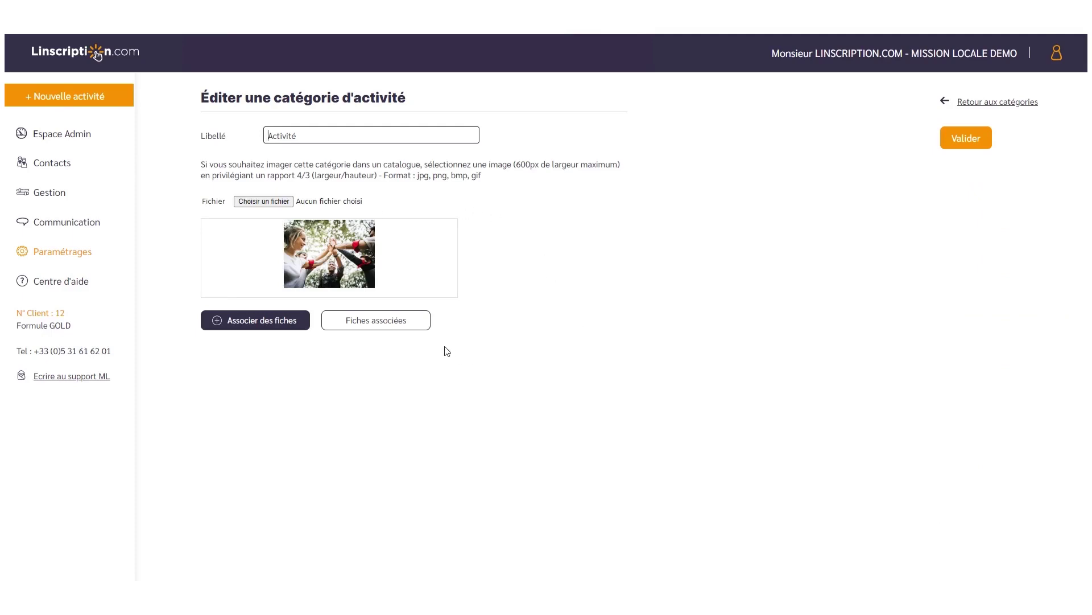
pyautogui.click(77, 138)
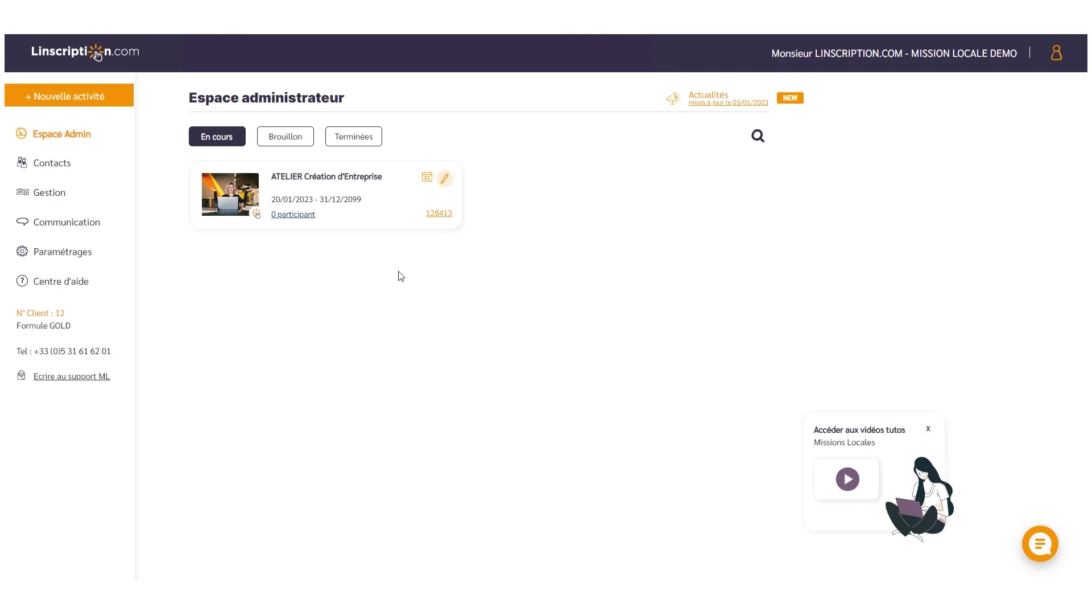
# Duplicate the activity "ATELIER Création d'Entreprise" and confirm the duplication.
pyautogui.click(84, 103)
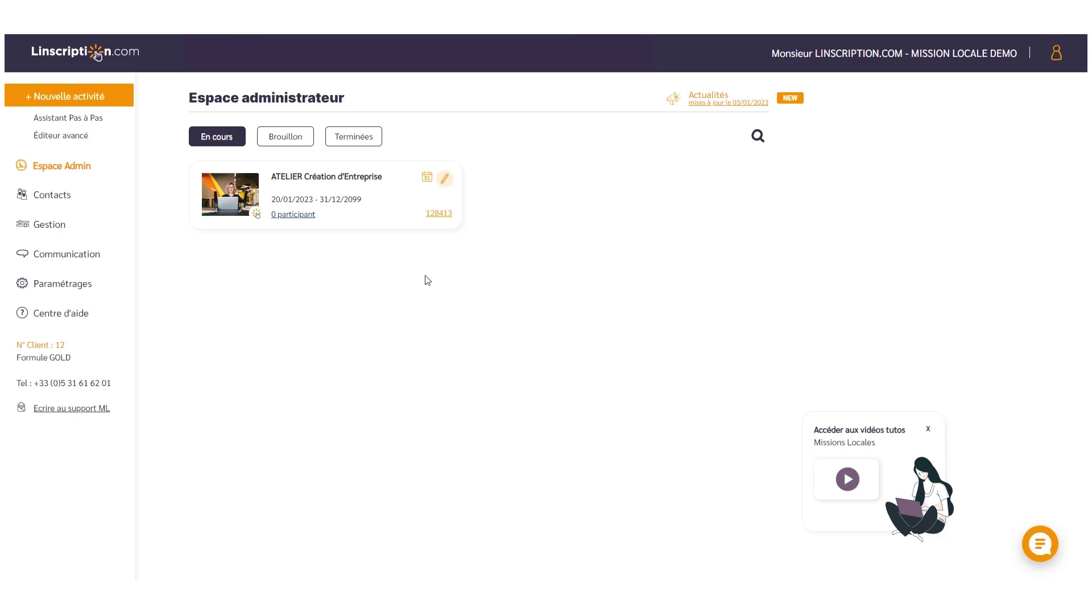
pyautogui.click(436, 215)
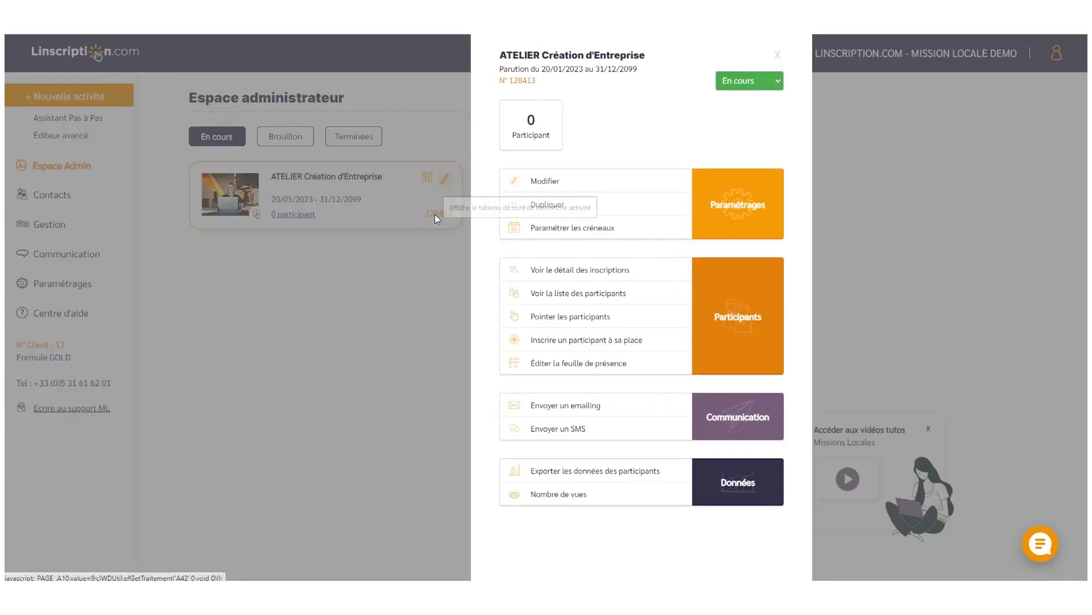
pyautogui.click(547, 205)
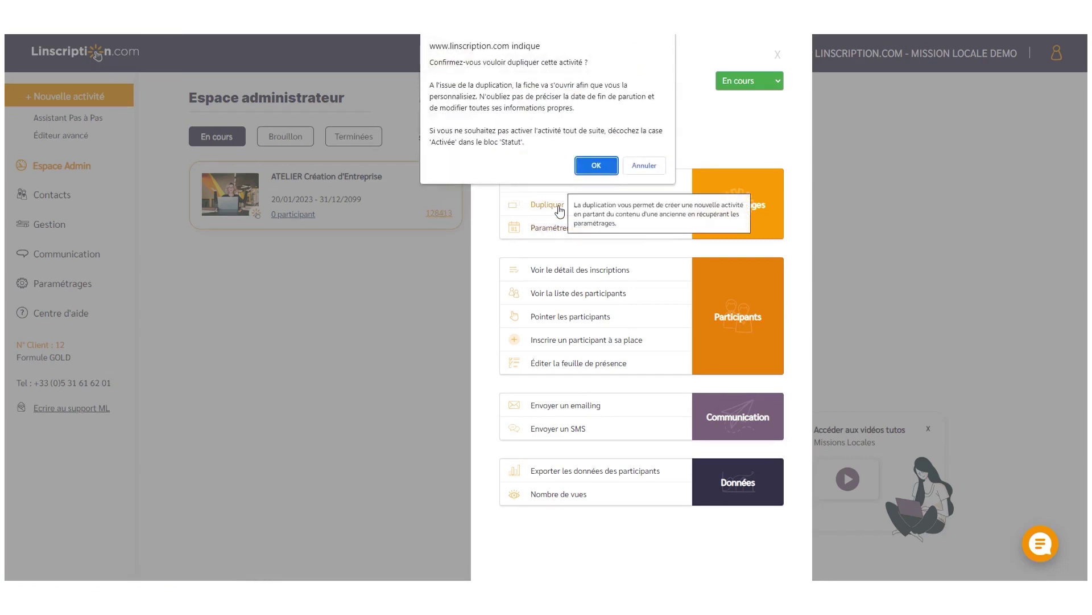
pyautogui.click(595, 167)
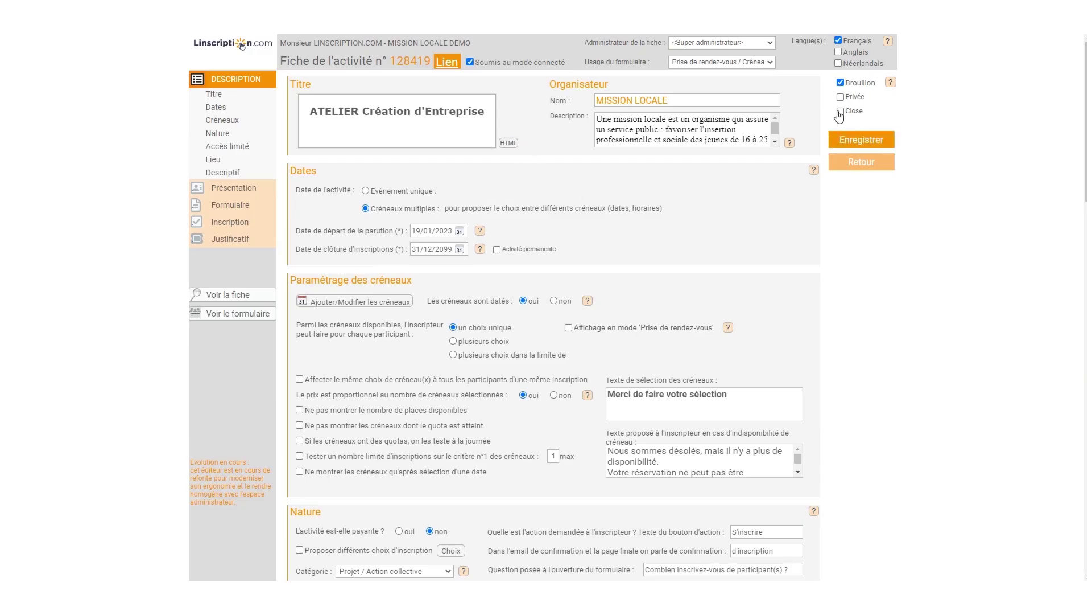
# Make the duplicated activity private and remove its draft status, leaving the title text as it is.
pyautogui.click(841, 97)
pyautogui.click(841, 83)
pyautogui.click(481, 114)
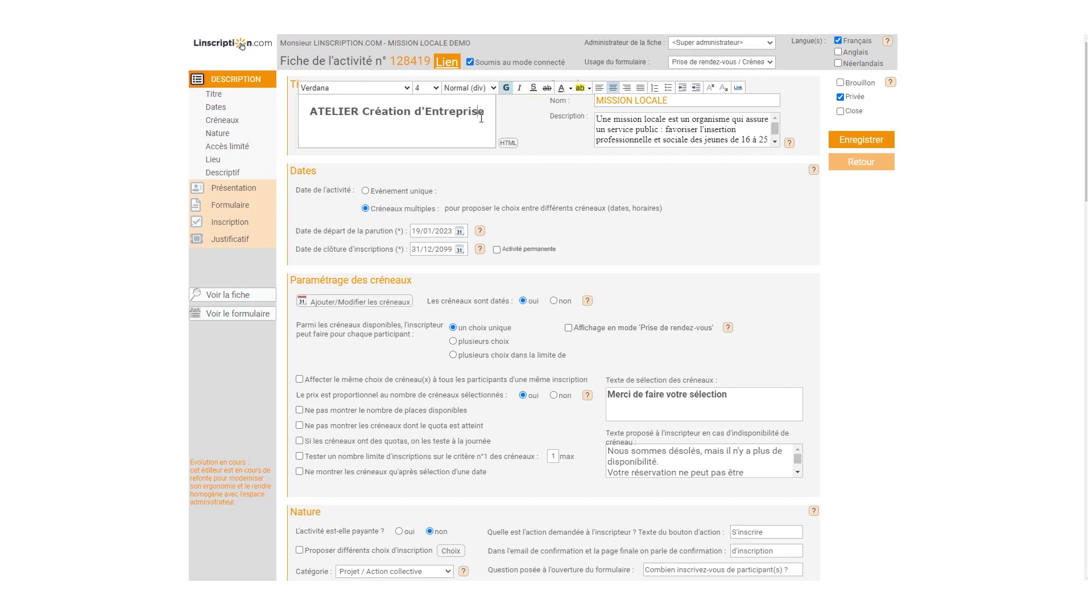
pyautogui.click(531, 182)
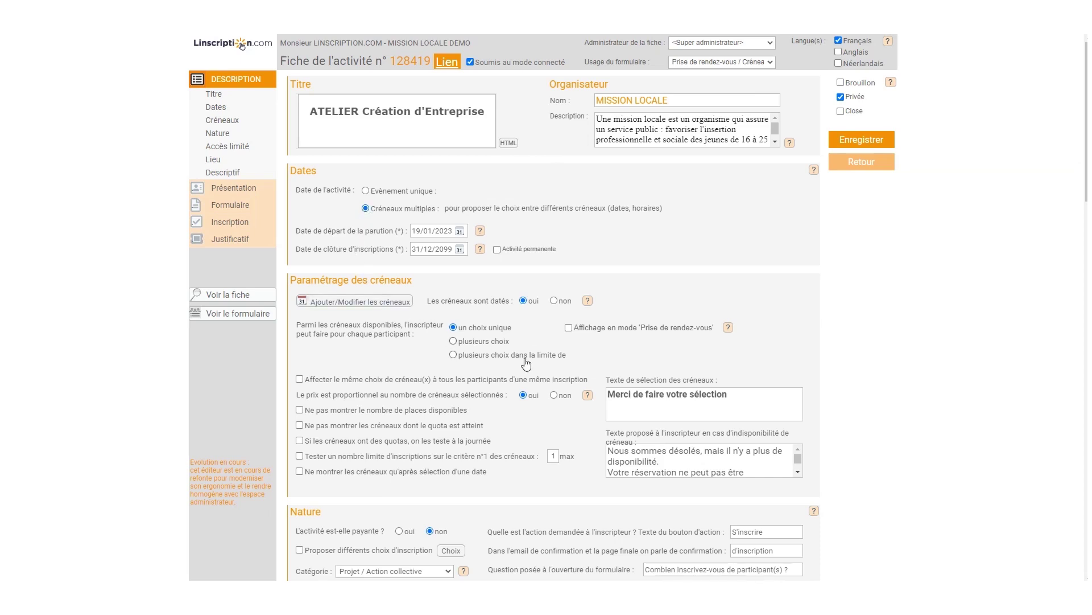
# Try the "Prise de rendez-vous" display mode by previewing the form up to the 25/01/2023 appointments, and disable the mode again.
pyautogui.click(569, 328)
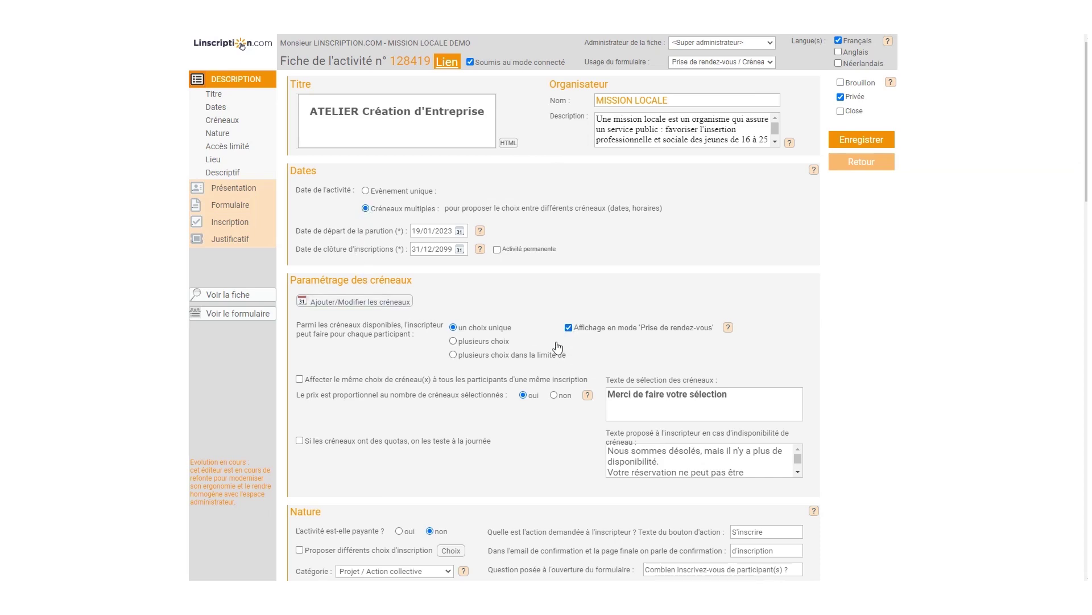
pyautogui.click(227, 313)
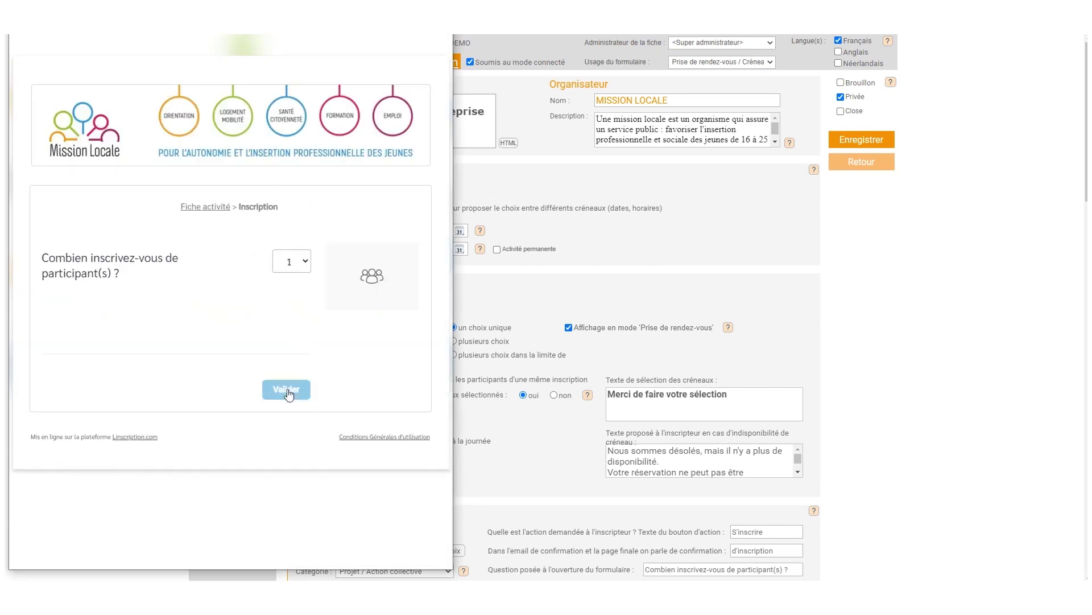
pyautogui.click(287, 390)
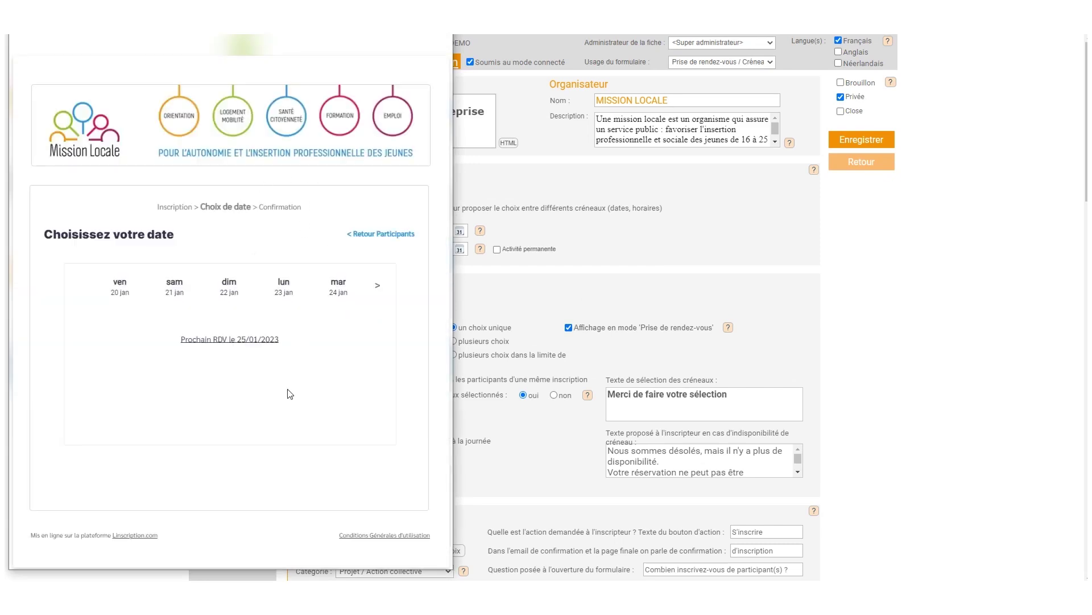
pyautogui.click(235, 339)
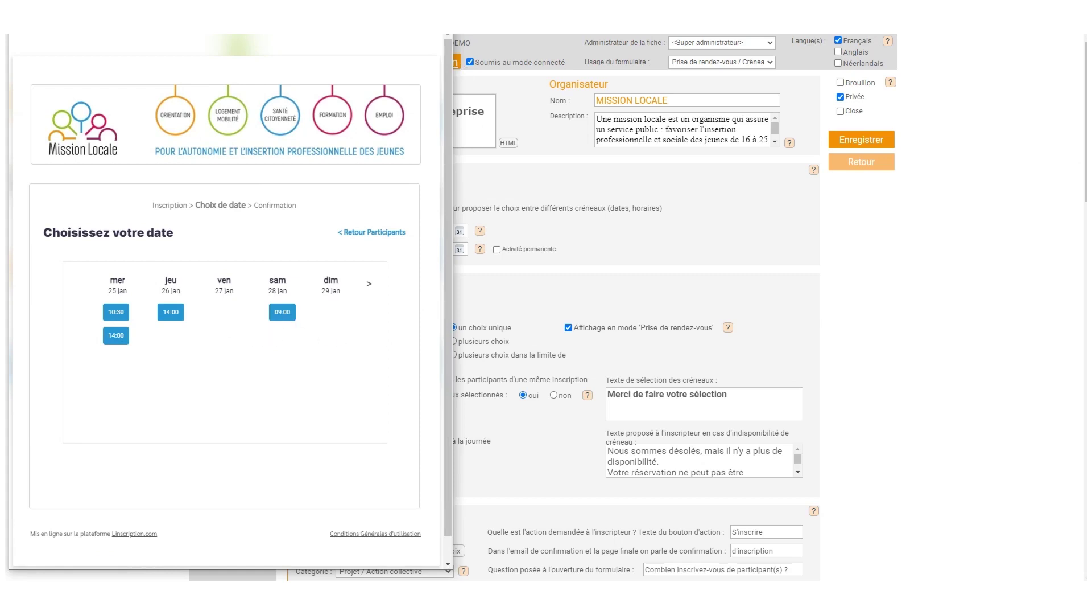
pyautogui.click(484, 123)
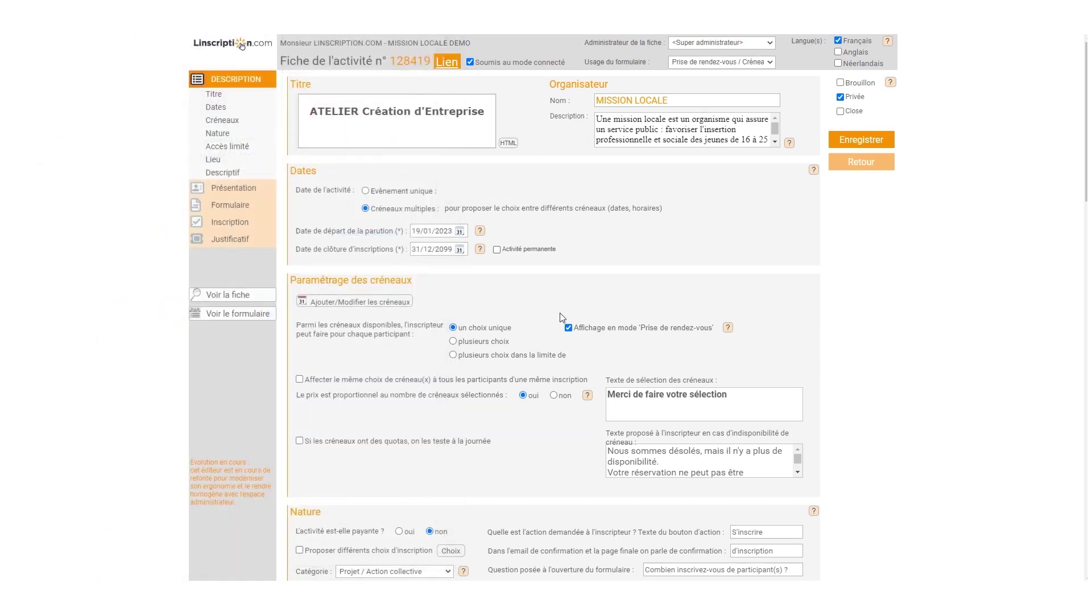
pyautogui.click(569, 329)
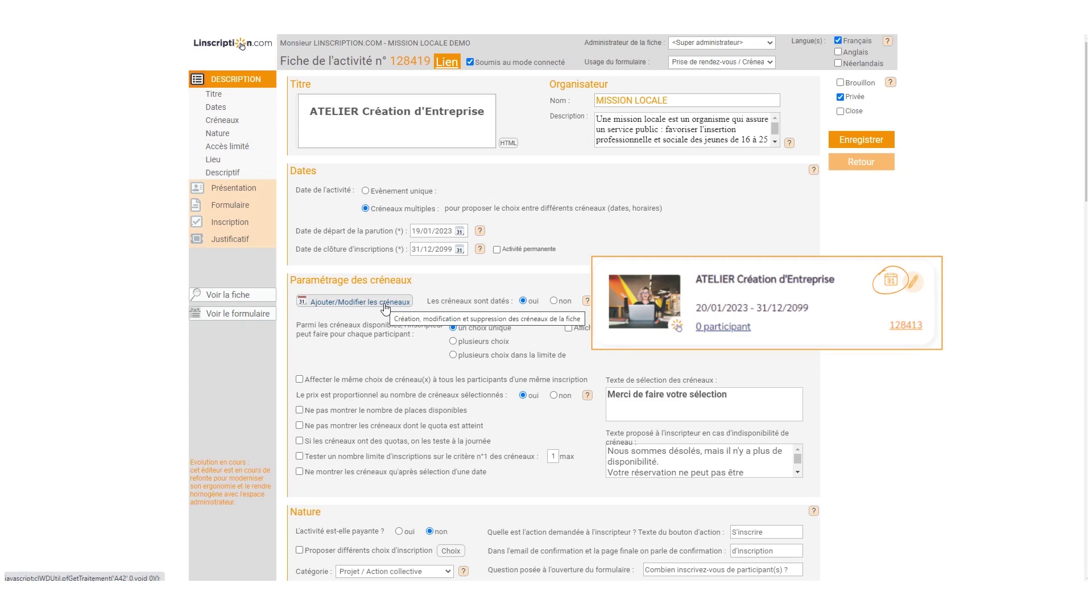
# Examine the activity's time slots and the choices for adding a slot, and return to the activity editor.
pyautogui.click(385, 306)
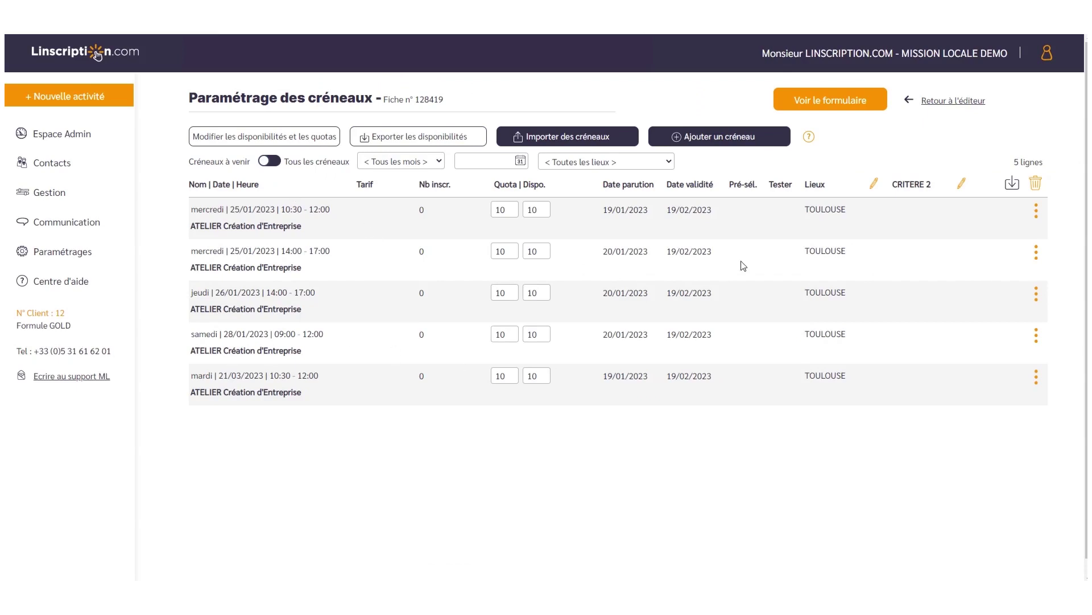
pyautogui.click(723, 140)
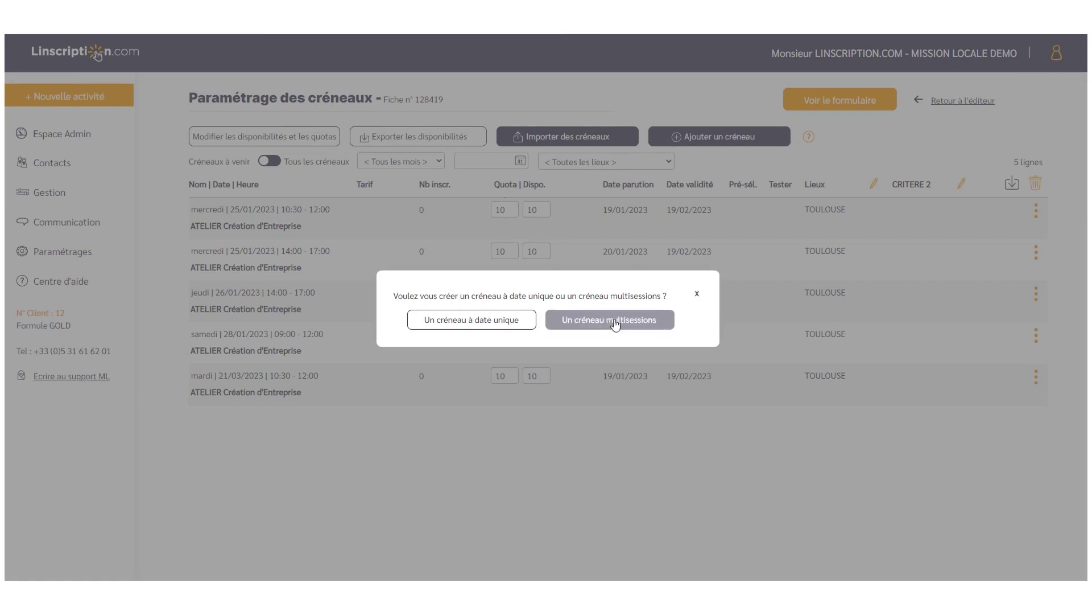
pyautogui.moveTo(622, 329)
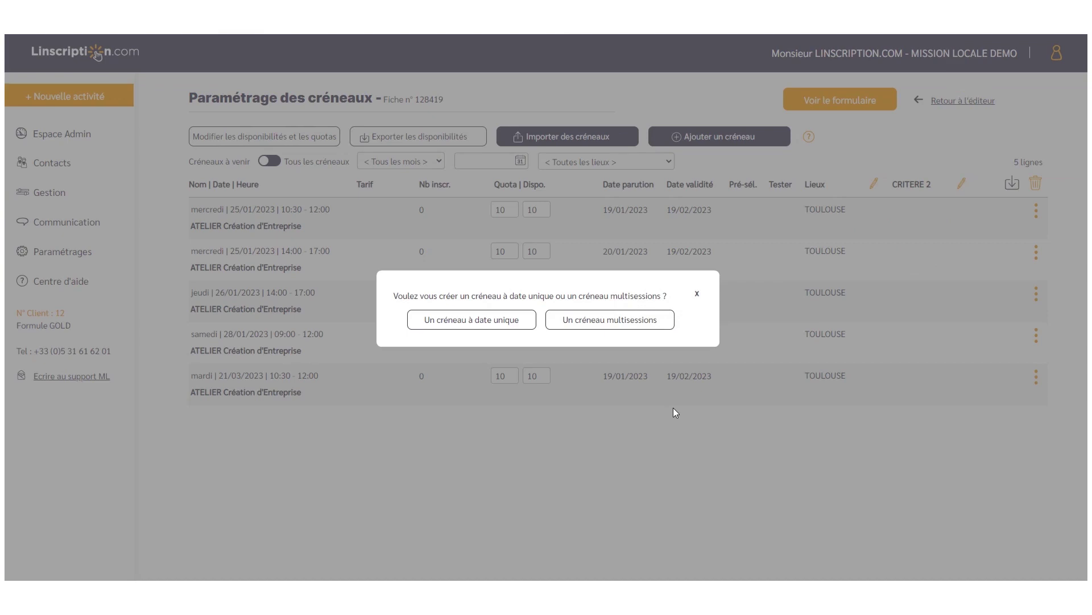
pyautogui.click(698, 299)
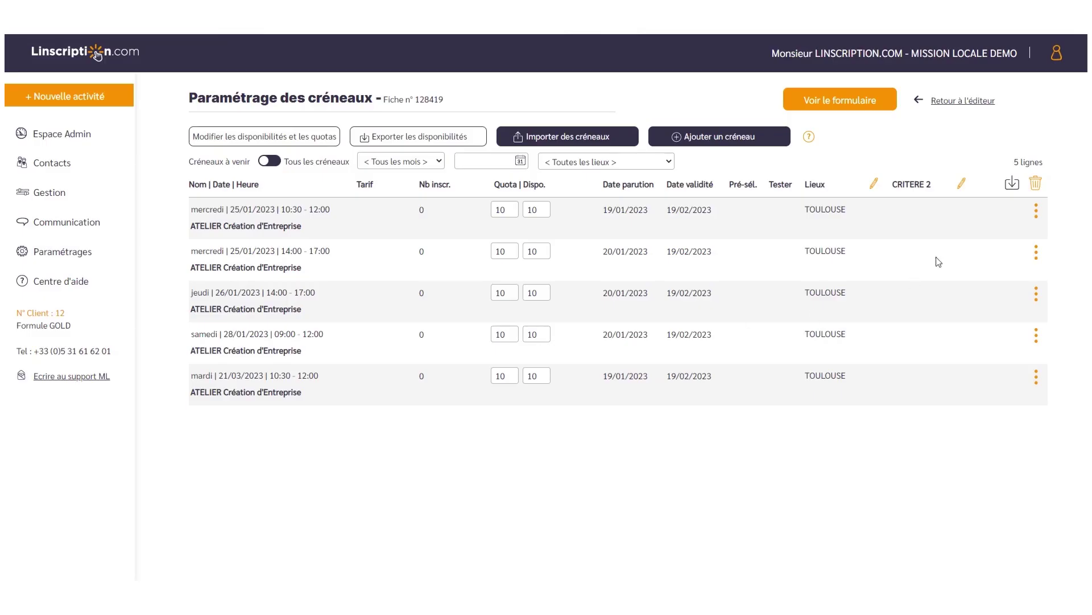
pyautogui.click(964, 102)
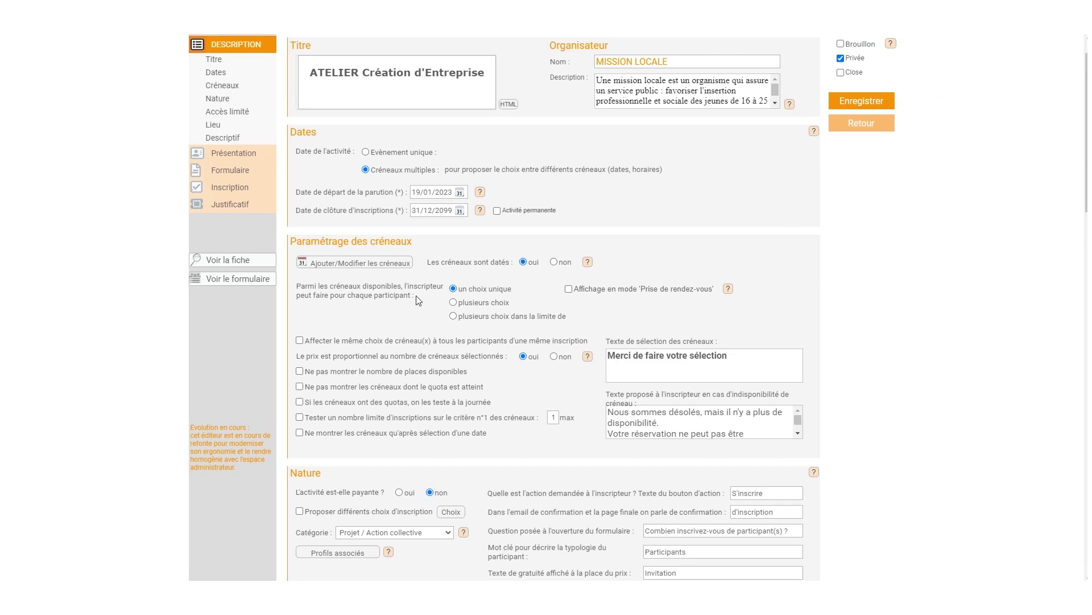
# Review the activity's category choices, limited access, location, description and illustration image settings.
pyautogui.scroll(-2, 416, 301)
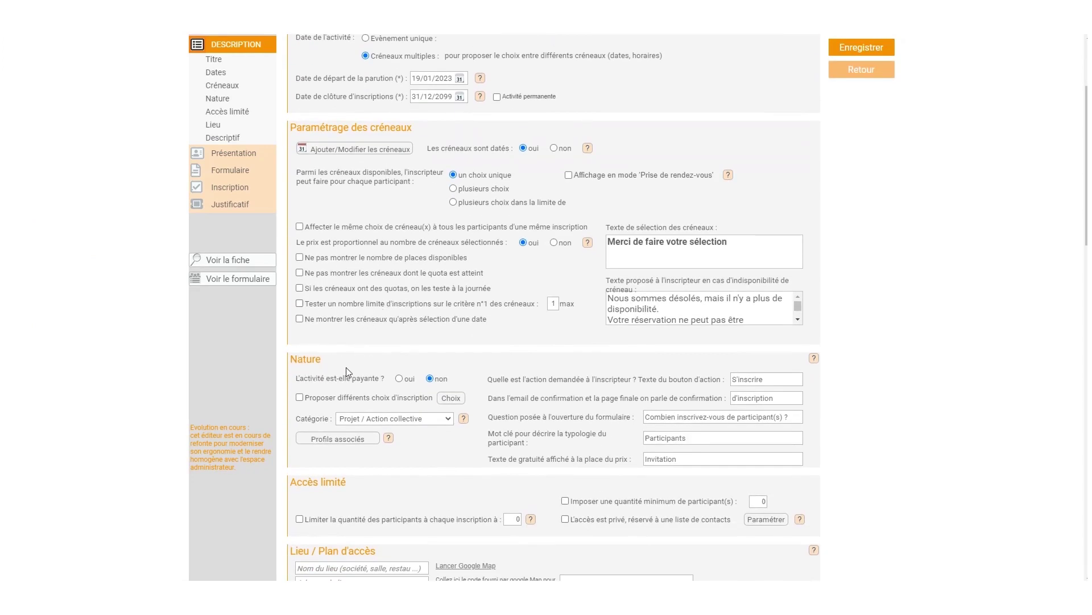
pyautogui.click(418, 419)
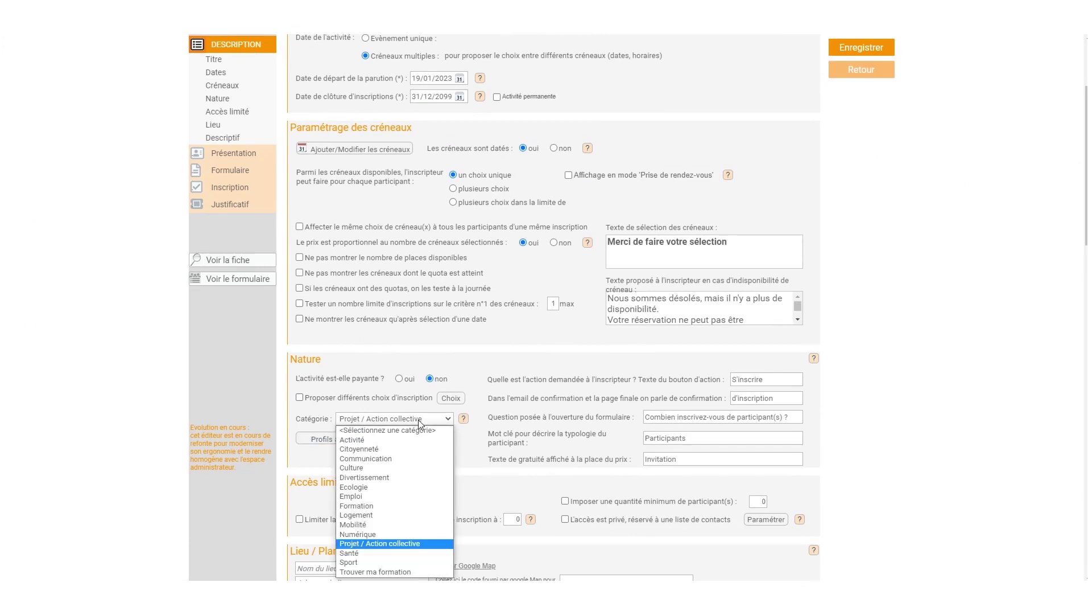
pyautogui.click(420, 419)
pyautogui.scroll(-4, 534, 424)
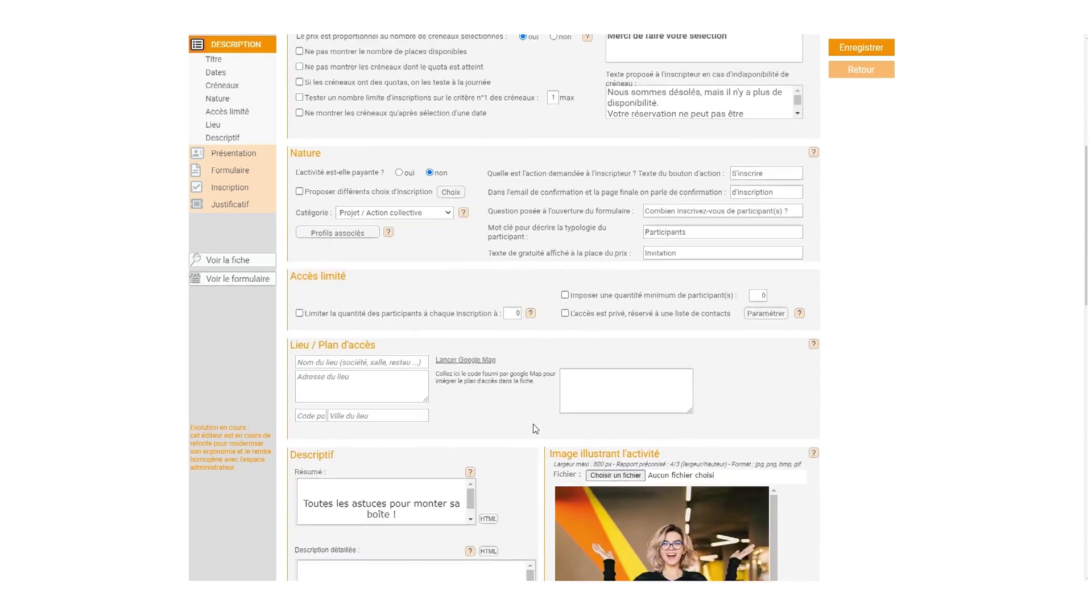
pyautogui.scroll(-6, 533, 423)
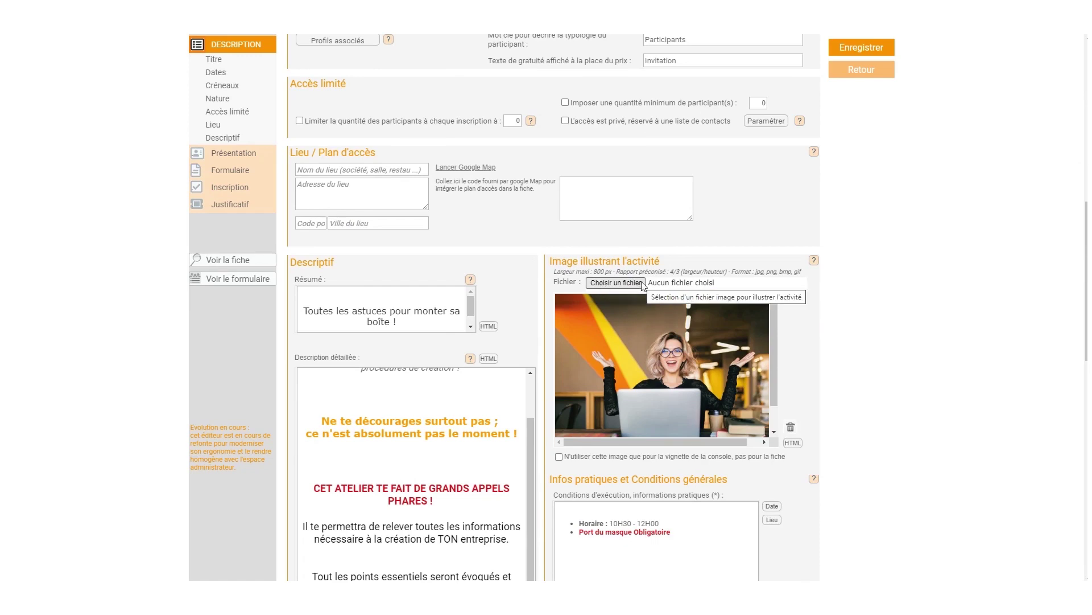
# Preview the activity sheet as participants see it and narrow the preview window to a mobile-like width.
pyautogui.click(244, 259)
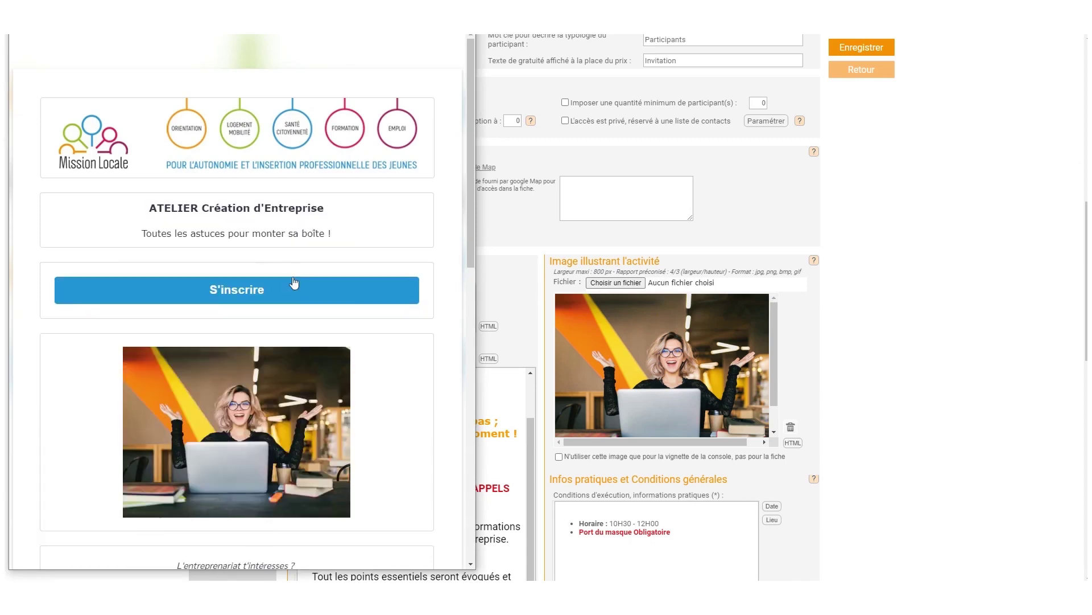
pyautogui.moveTo(478, 302); pyautogui.dragTo(237, 349)
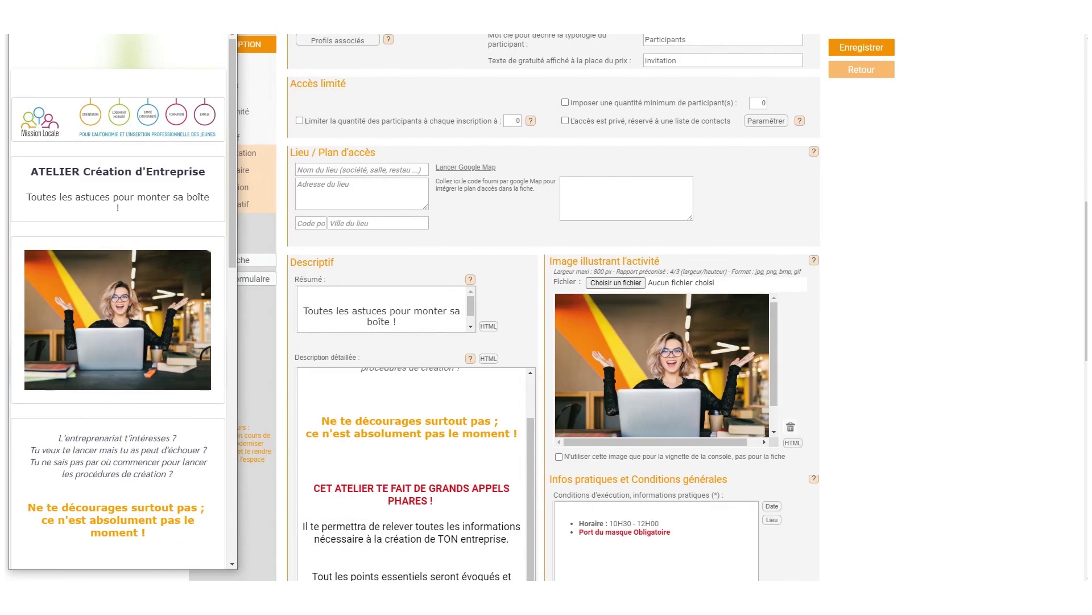
# Close the activity sheet preview and review the Présentation settings for display mode, colours and the blocks to show.
pyautogui.click(225, 9)
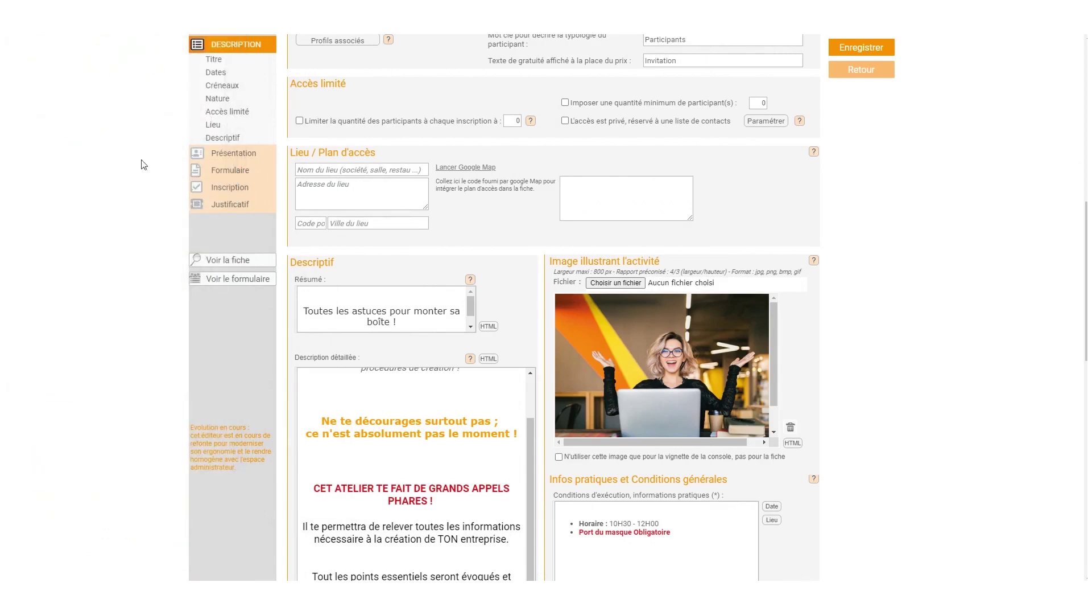
pyautogui.click(233, 153)
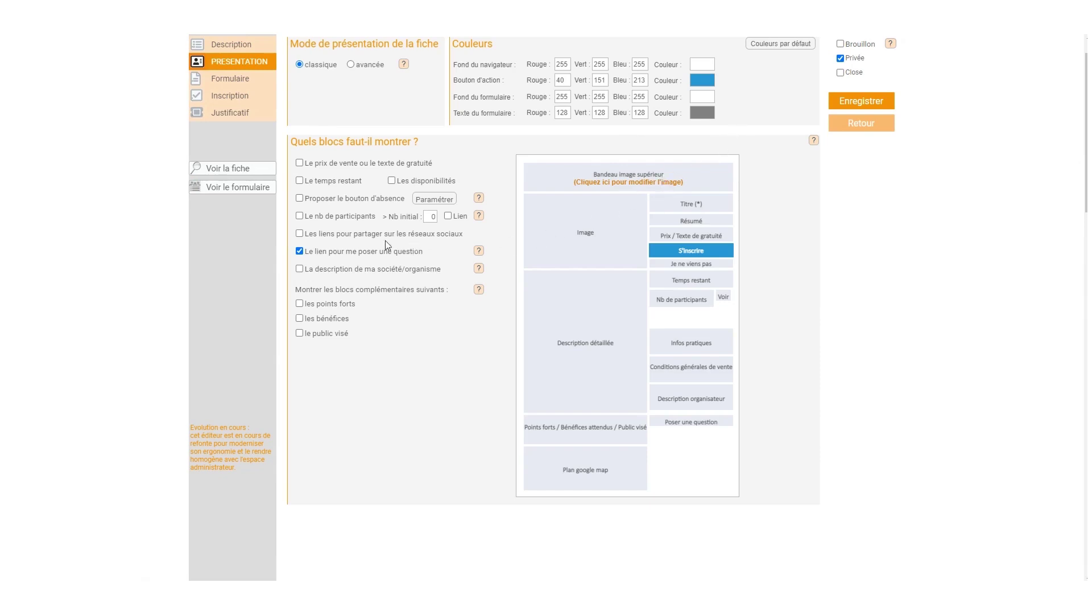
# Review the fields requested in the registration form, examine its custom selectors, lists and input fields, and validate their definitions.
pyautogui.click(212, 85)
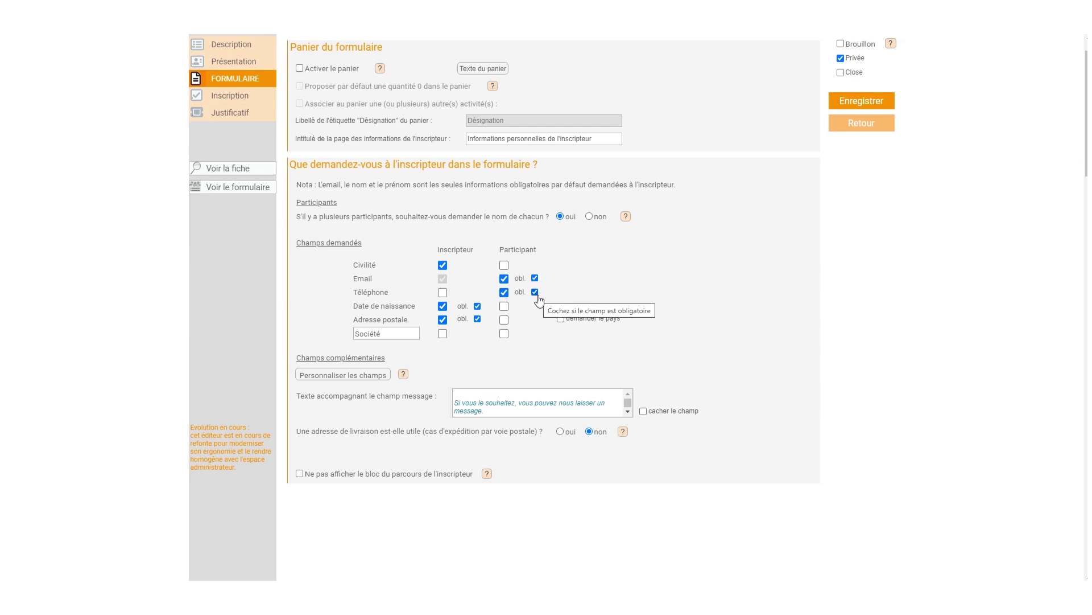
pyautogui.click(346, 376)
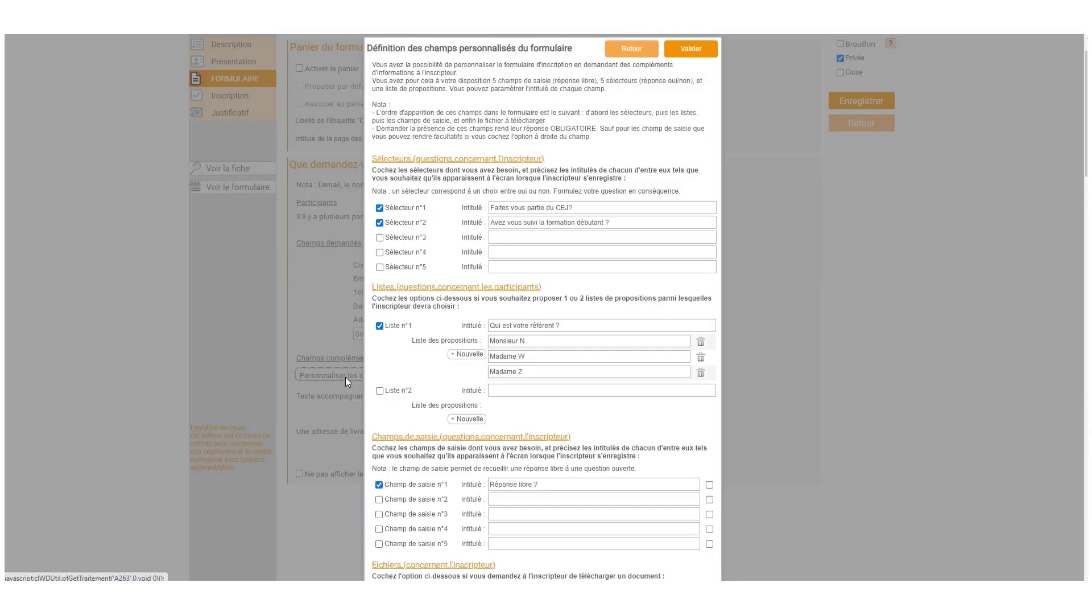
pyautogui.click(691, 48)
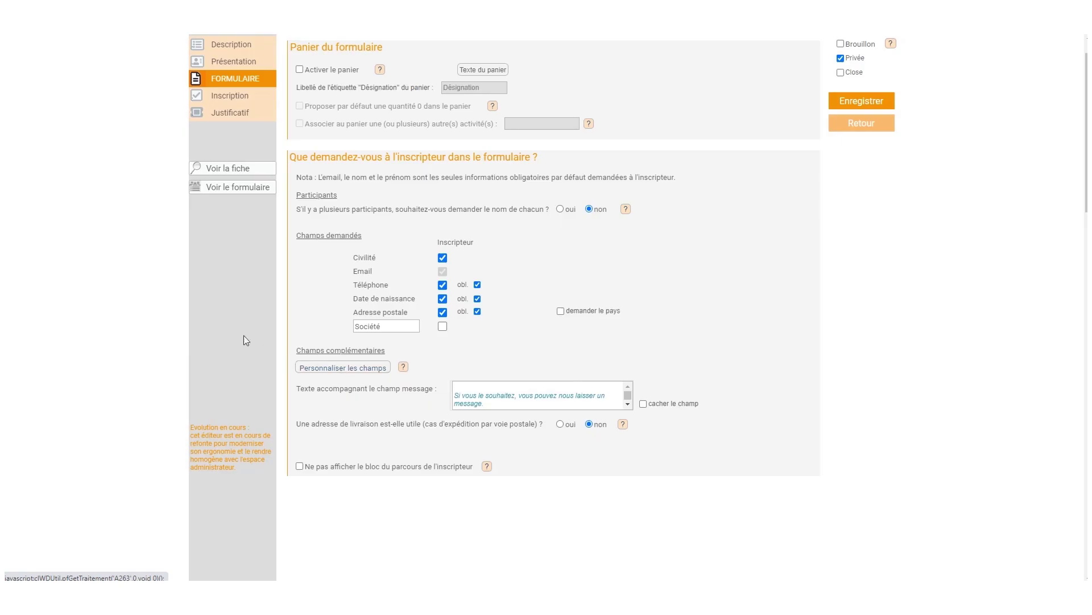
# Review the activity's Inscription settings and examine the confirmation email's parameters, returning to the Inscription settings.
pyautogui.click(230, 96)
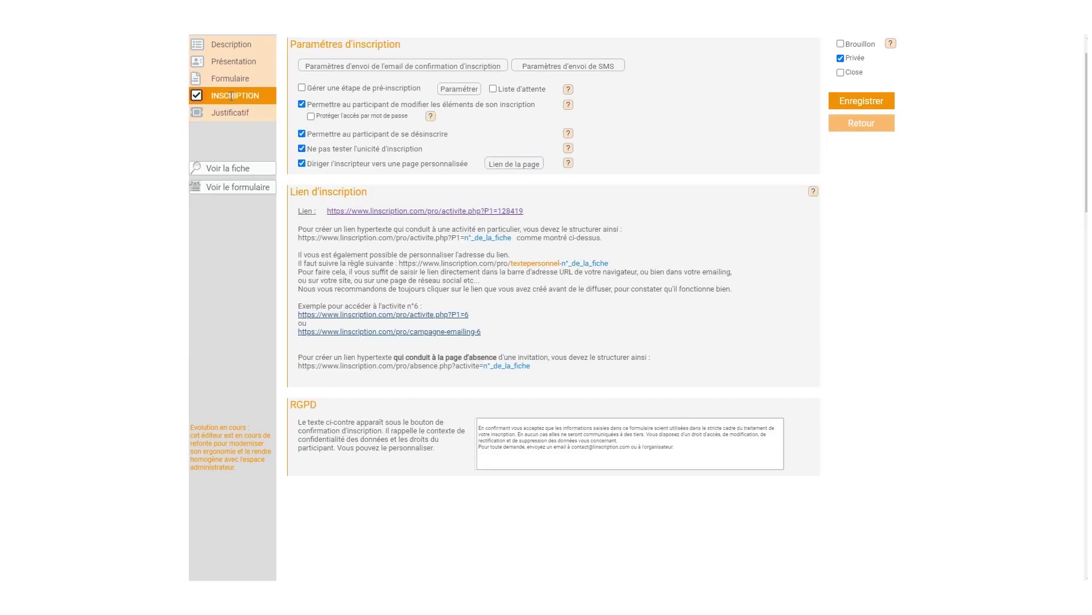
pyautogui.click(415, 67)
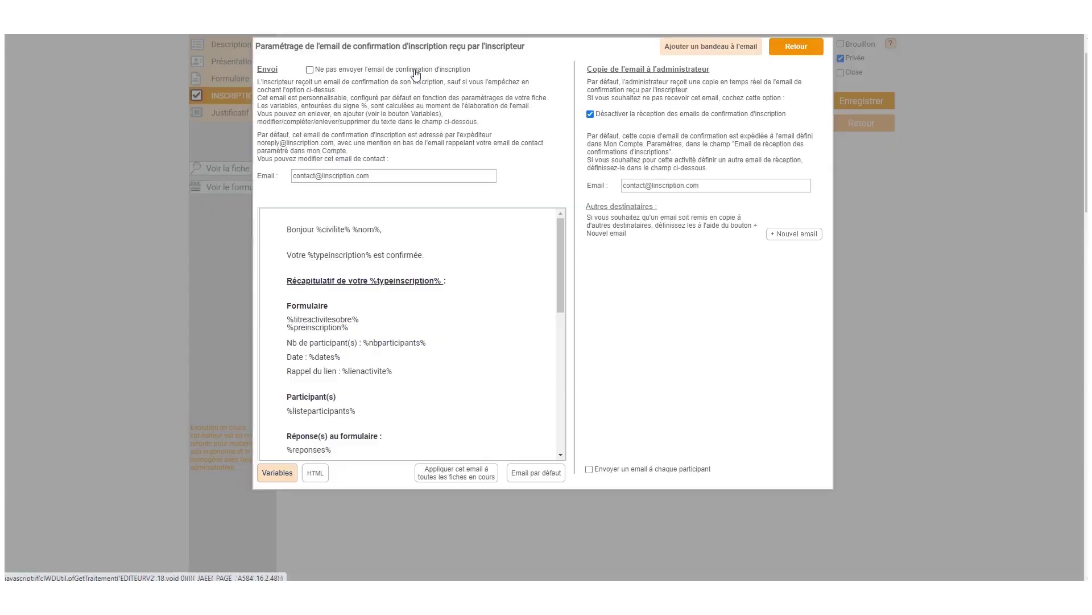
pyautogui.click(811, 49)
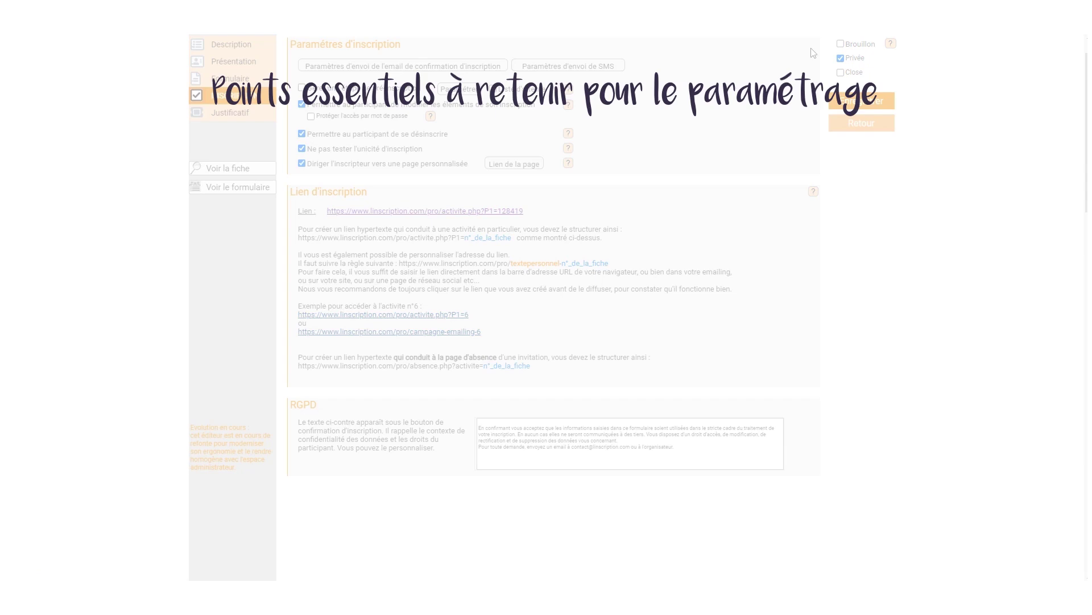